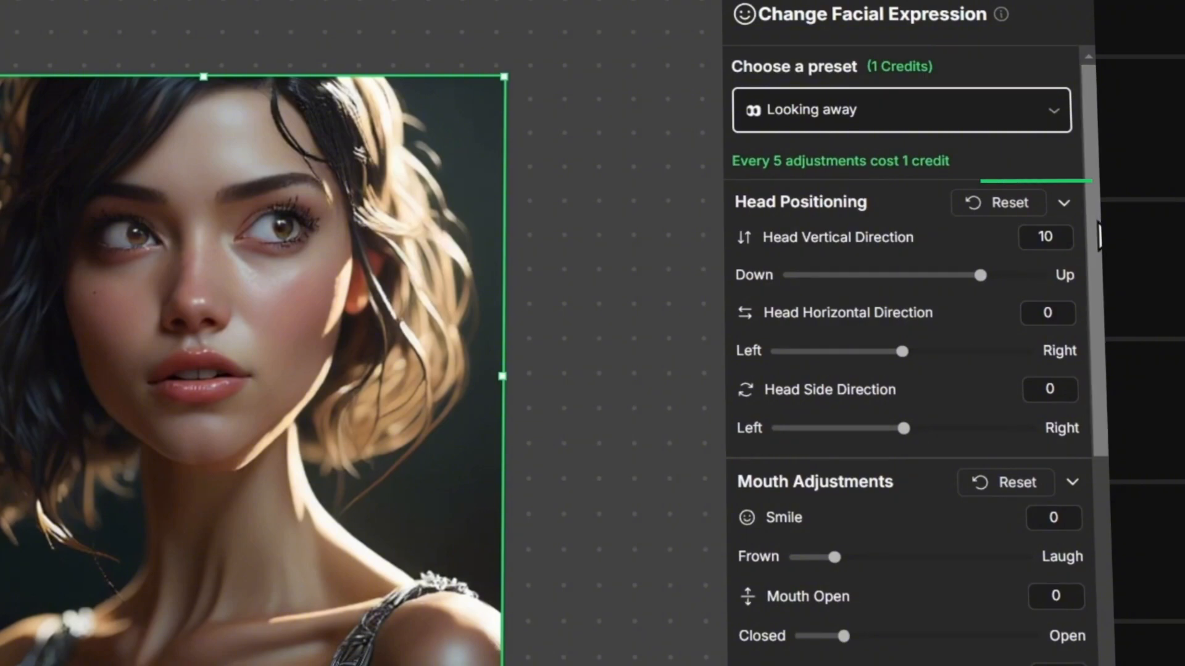
Step: Try lowering the portrait's Head Vertical Direction and moving Blink towards Closed
left_click_drag(981, 276, 816, 275)
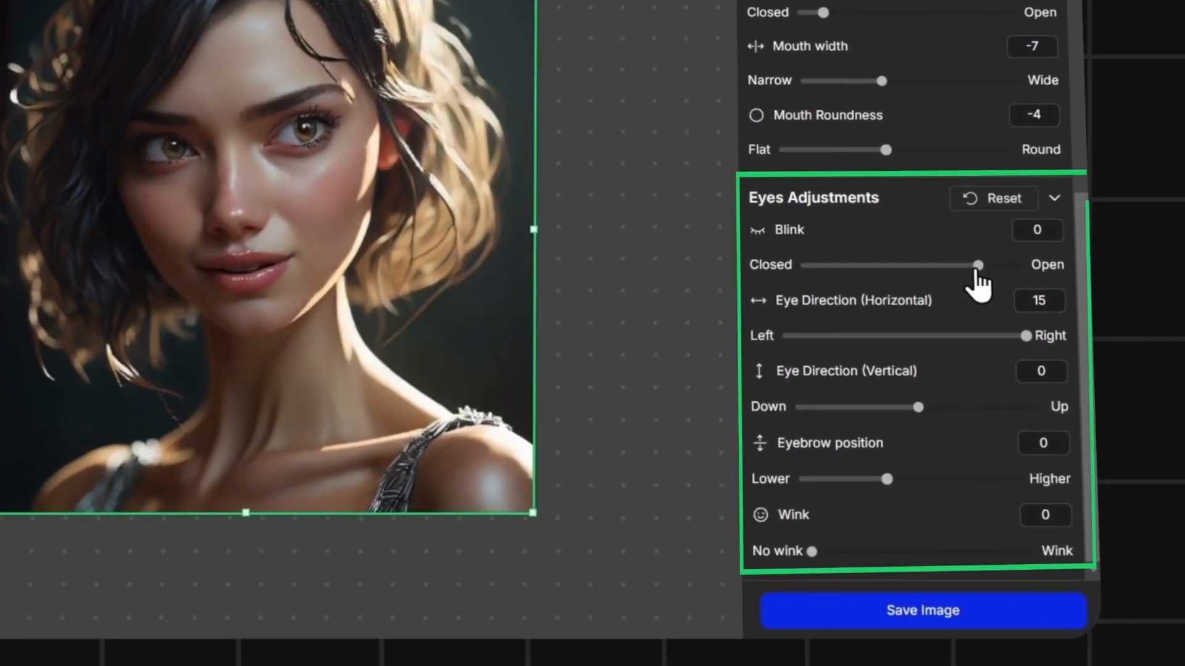
left_click_drag(973, 265, 801, 265)
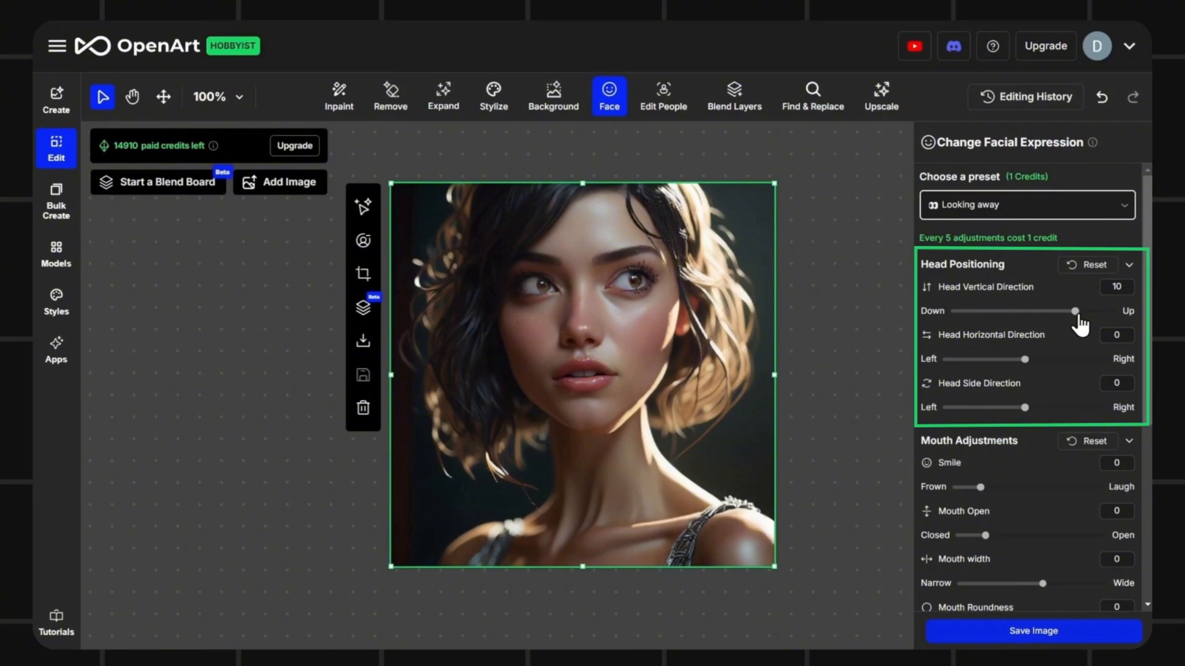
Step: Set the portrait's Head Vertical, Head Horizontal and Head Side Direction to -5 each
left_click_drag(1079, 321, 1030, 321)
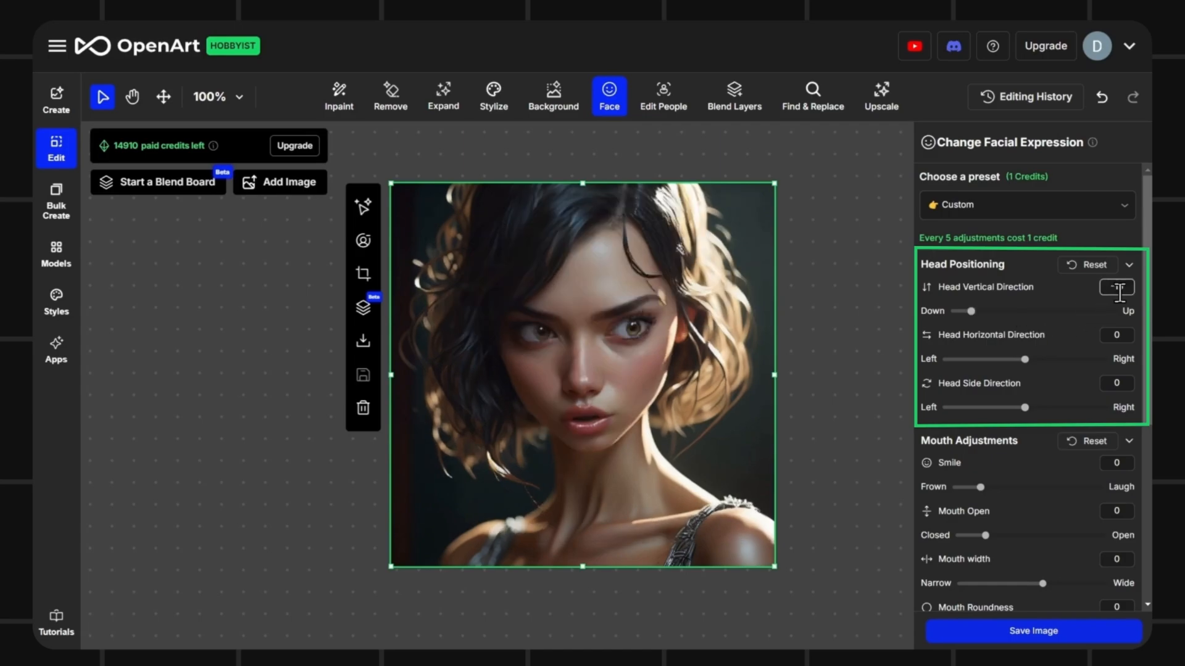
left_click(1127, 289)
key("BackSpace")
key("BackSpace")
type("5")
key("Return")
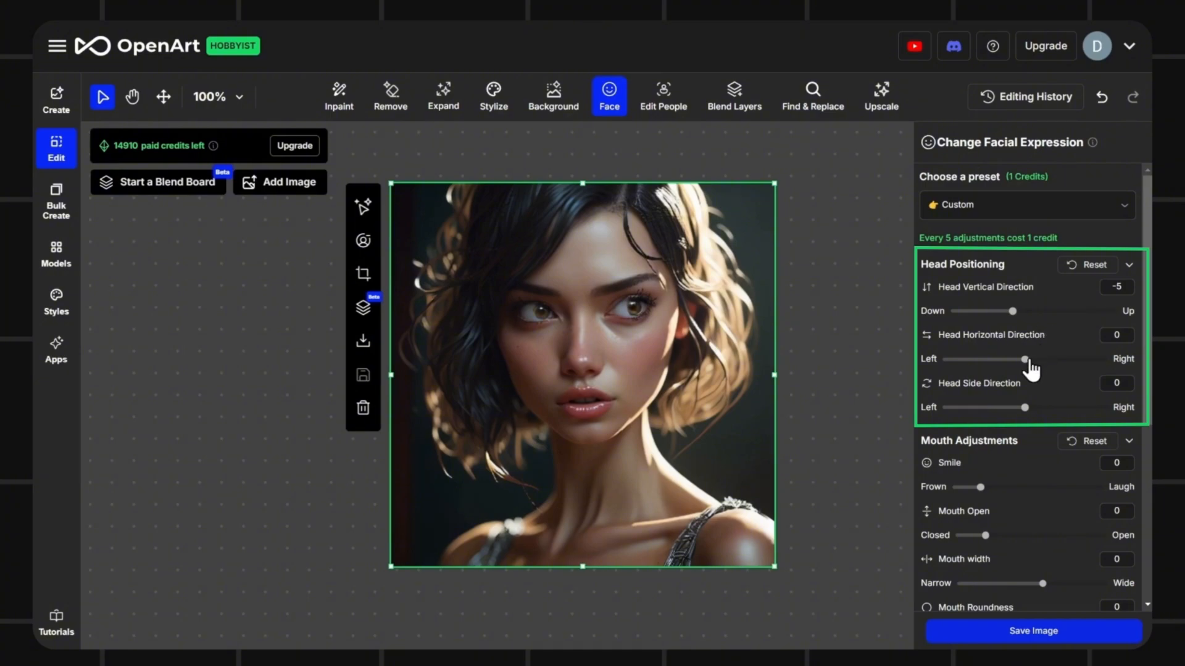
left_click_drag(1024, 360, 1004, 366)
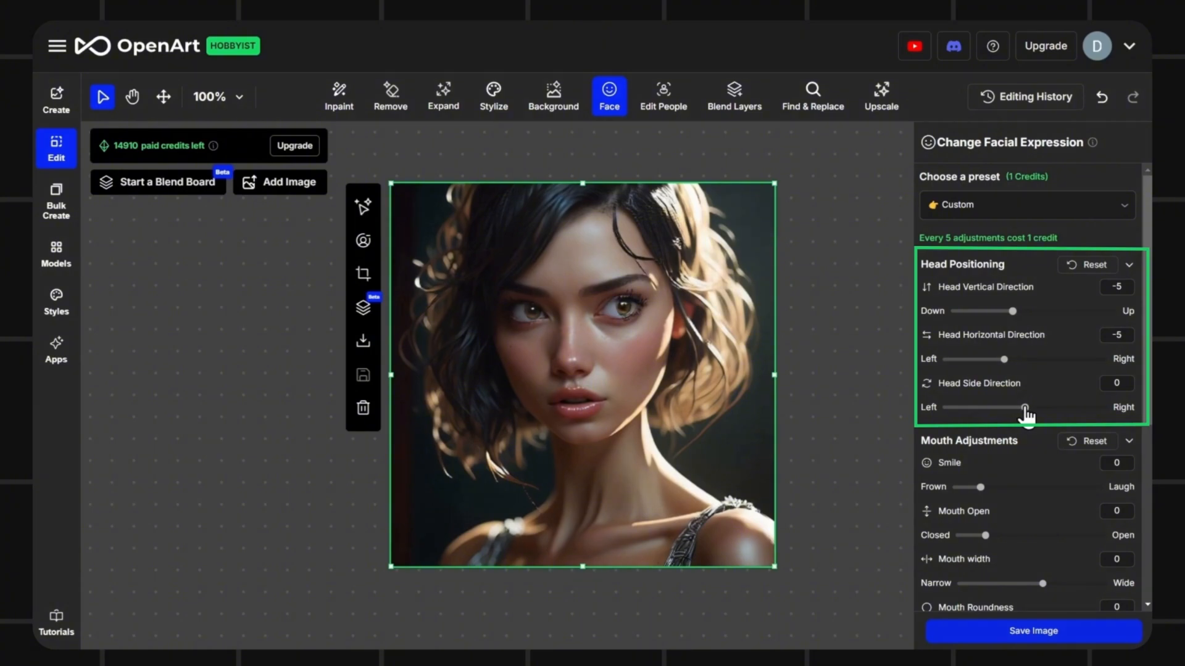
left_click_drag(1025, 410, 1004, 411)
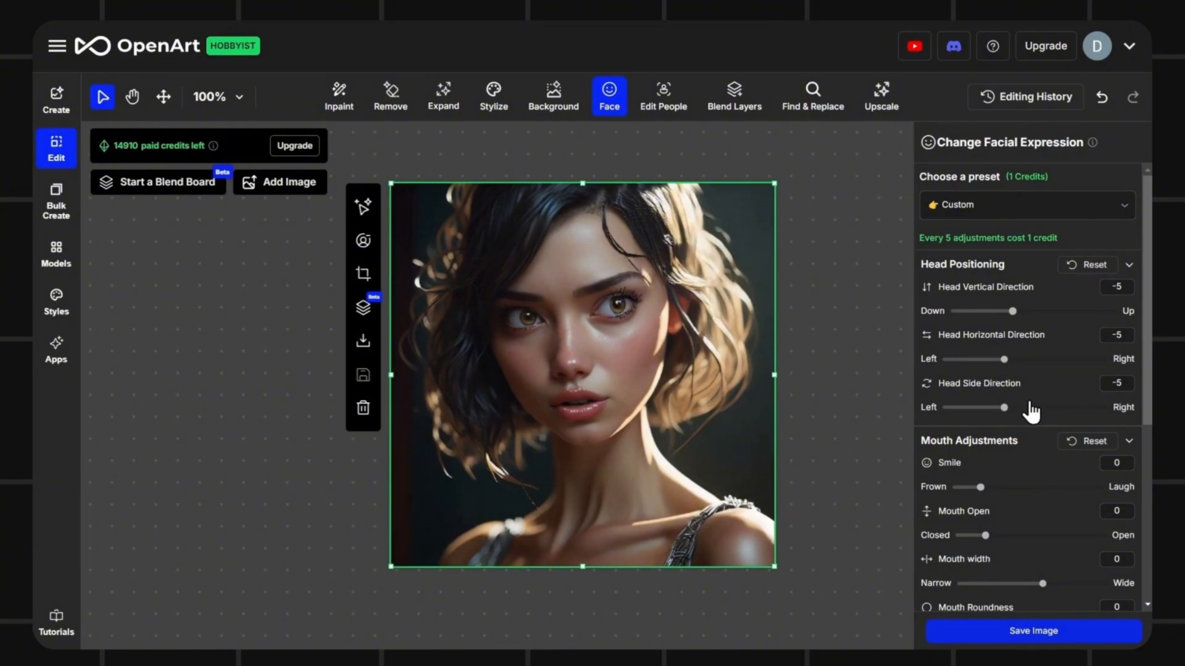
Step: Set the mouth's Smile to 0.8 and Mouth Open to -12
scroll(1122, 372, "down", 3)
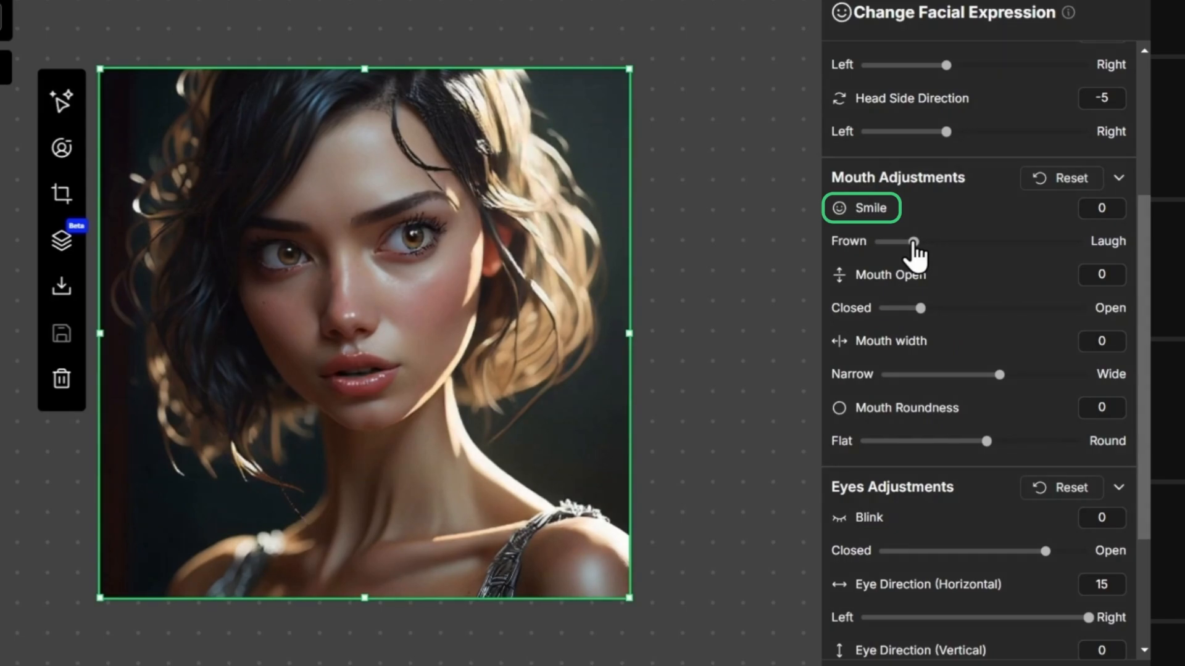
left_click_drag(913, 244, 1015, 246)
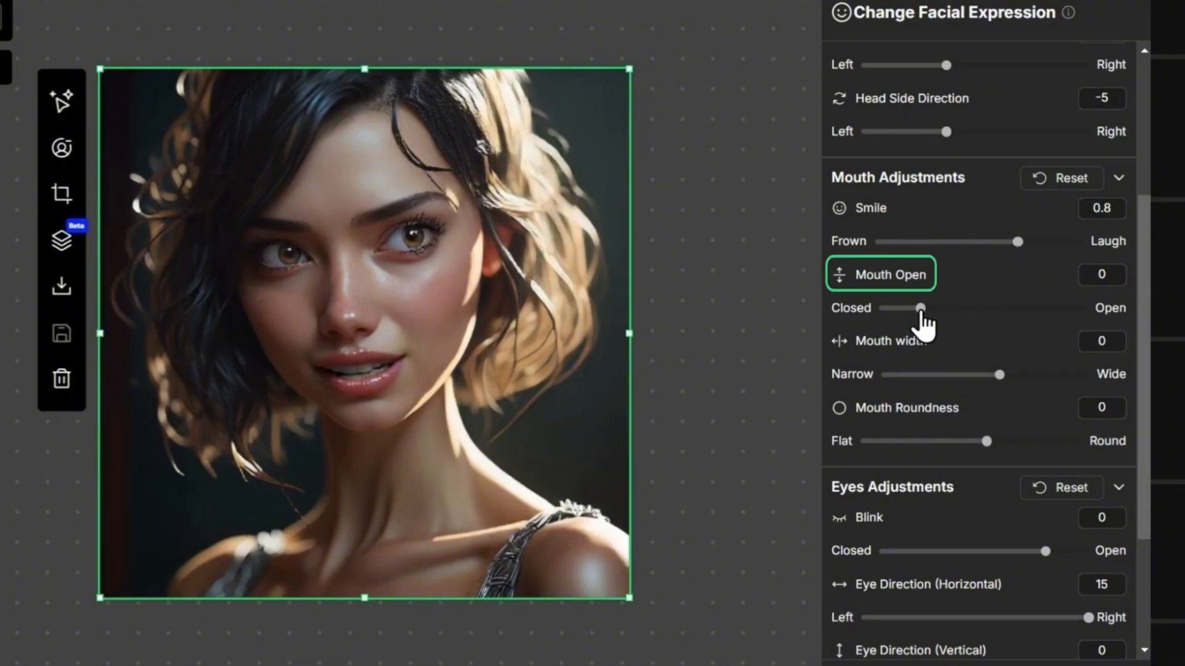
left_click_drag(924, 324, 992, 322)
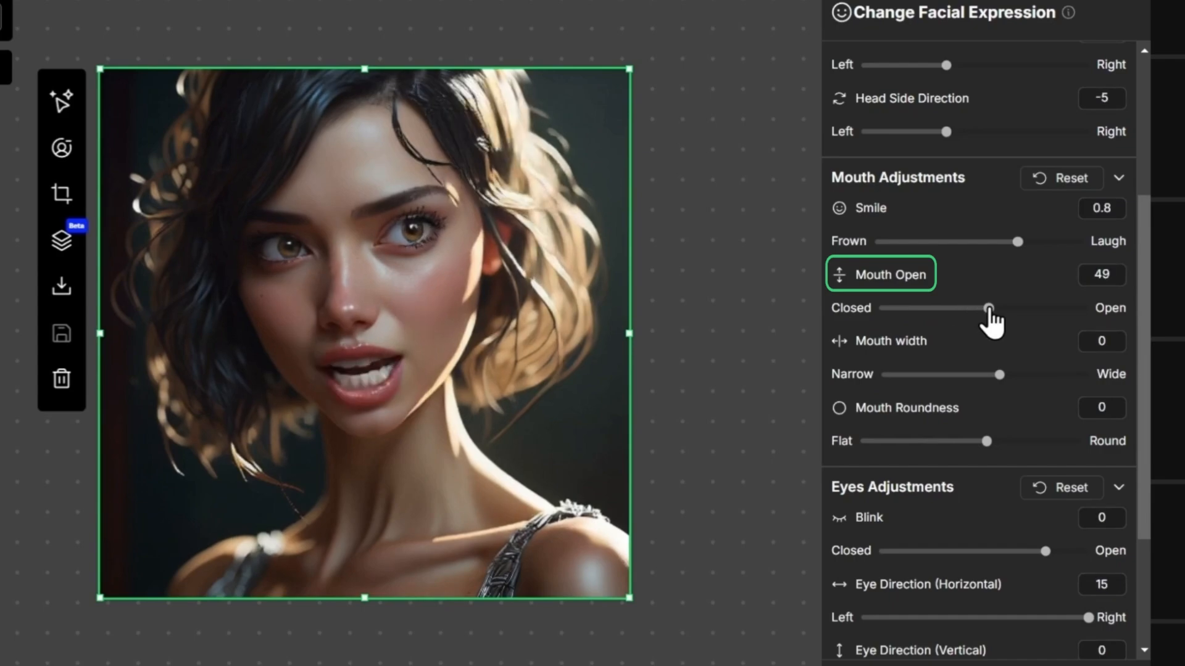
left_click_drag(989, 311, 904, 311)
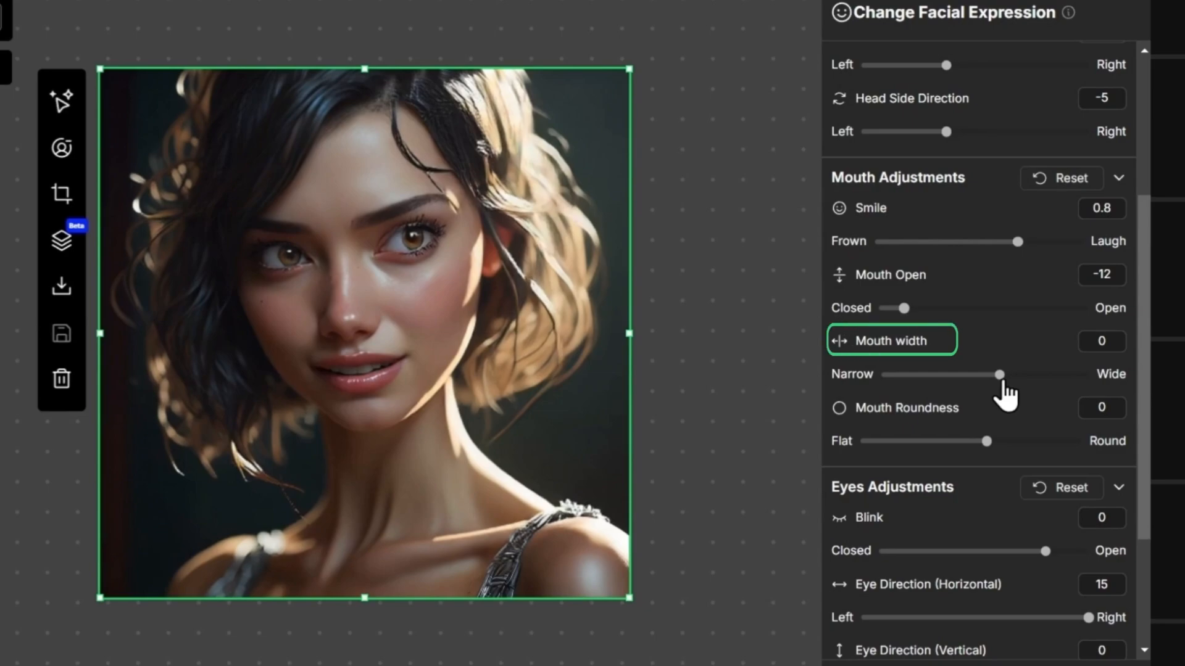
Step: Set the Mouth width to -7 and the Mouth Roundness to -4
left_click_drag(1002, 384, 880, 397)
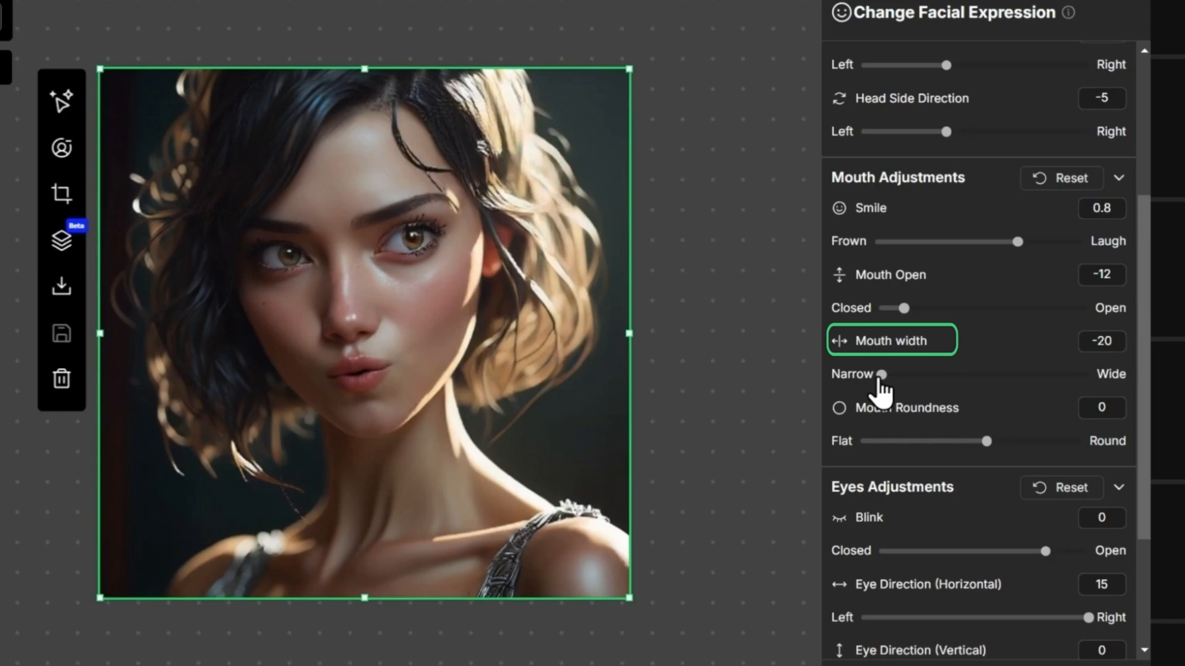
left_click_drag(883, 390, 1108, 397)
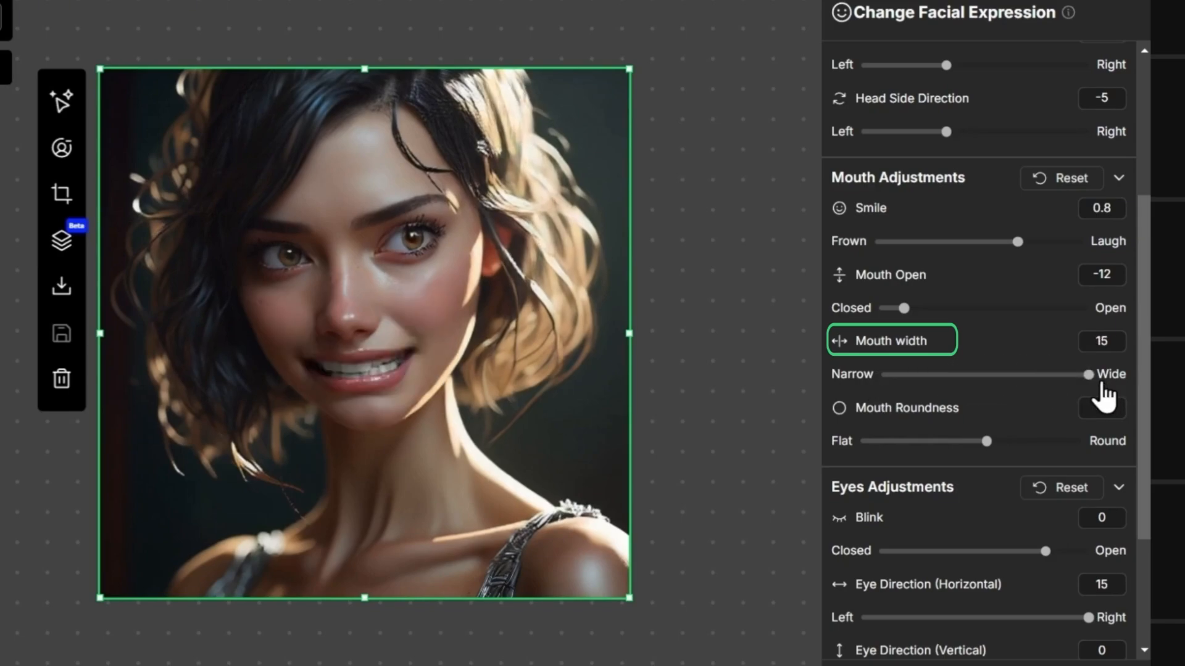
left_click_drag(1105, 398, 963, 391)
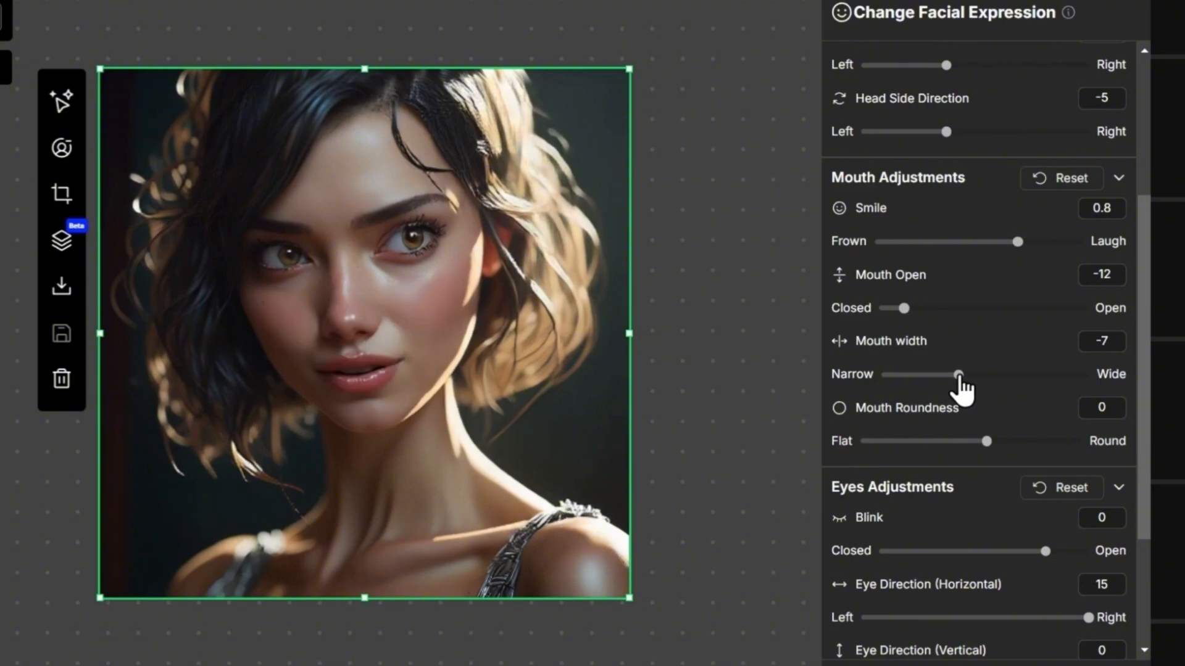
mouse_move(986, 442)
left_mouse_down()
mouse_move(995, 448)
mouse_move(964, 444)
left_mouse_up()
Step: Try closing the eyes with Blink at -20, and reset all Eyes Adjustments
left_click_drag(1147, 380, 1157, 479)
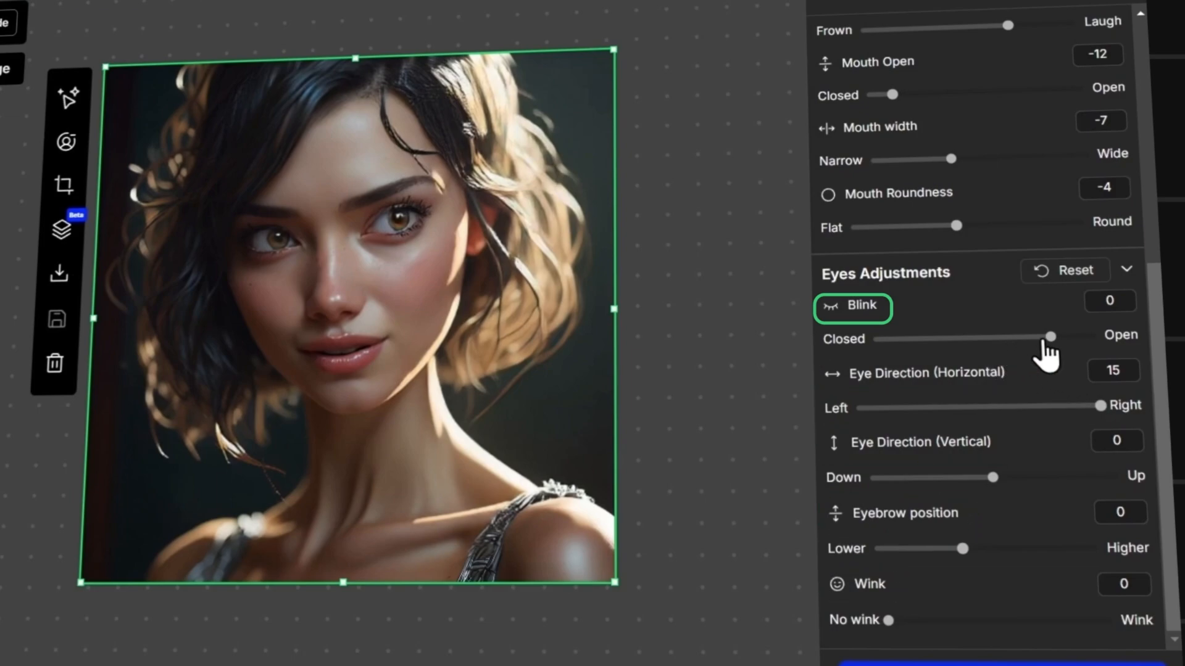
left_click_drag(1050, 346, 851, 353)
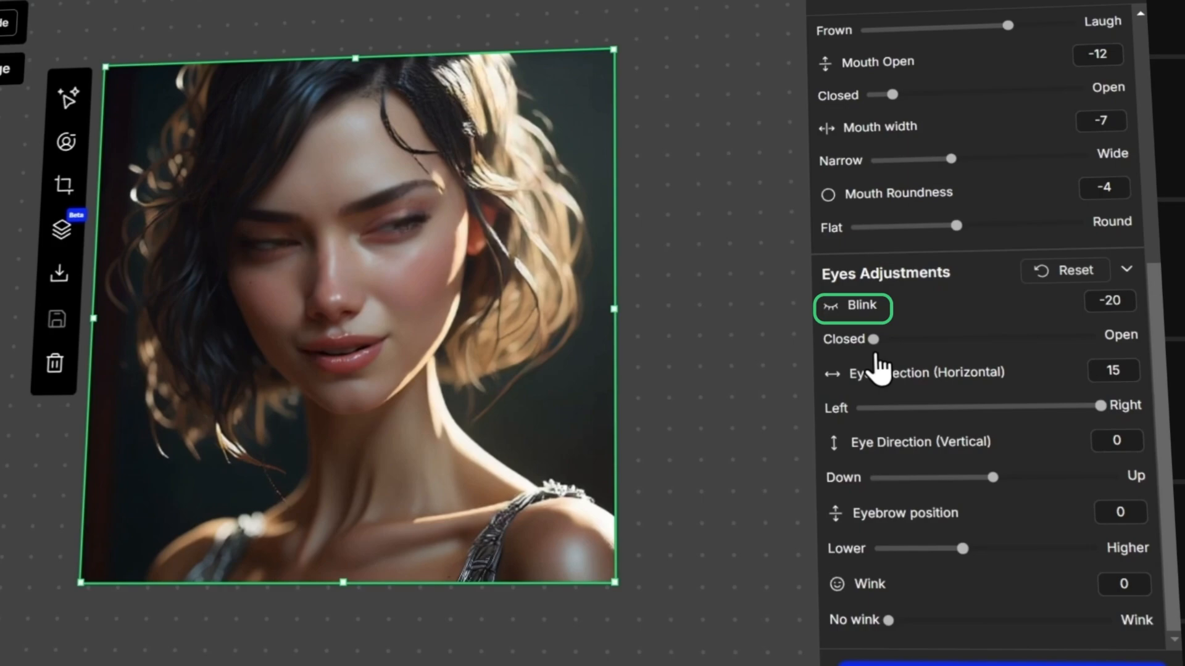
left_click(1061, 276)
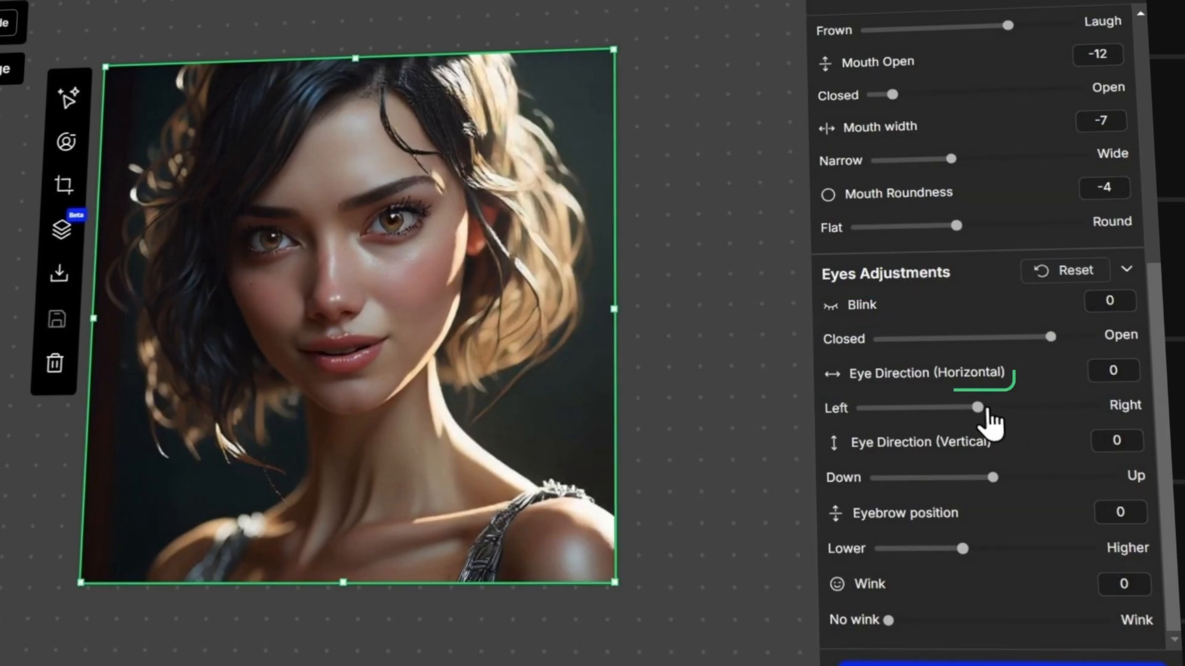
Step: Try the horizontal Eye Direction at -14 and 13, and settle it at 5
left_click_drag(979, 418, 865, 425)
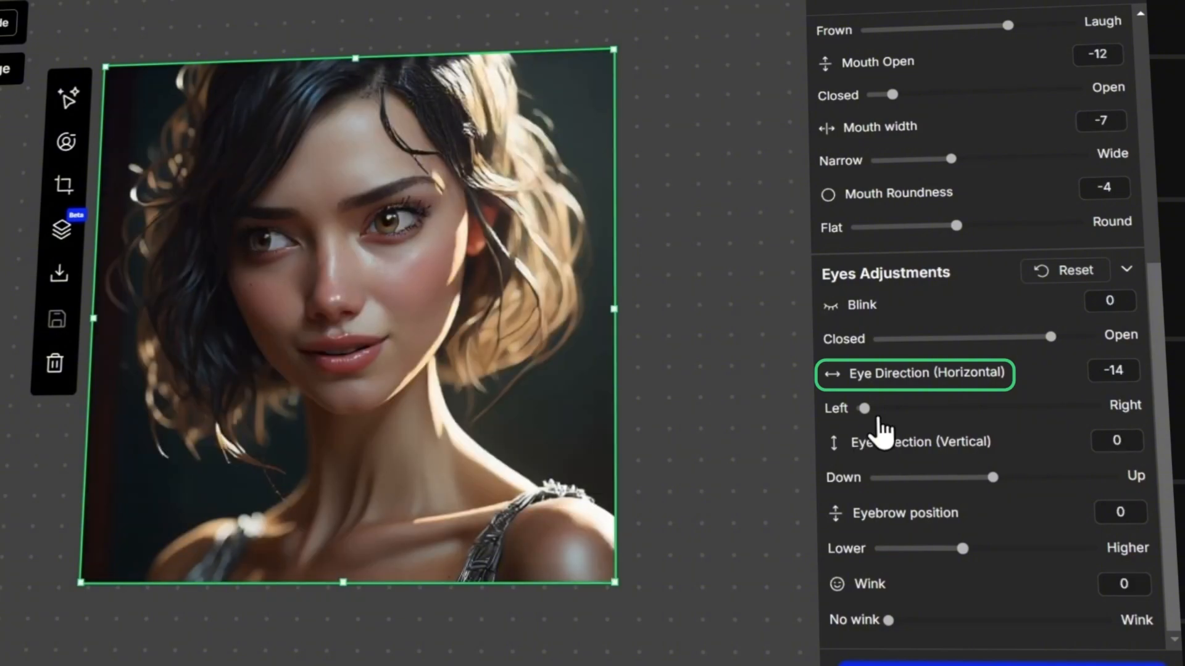
left_click_drag(867, 412, 1089, 427)
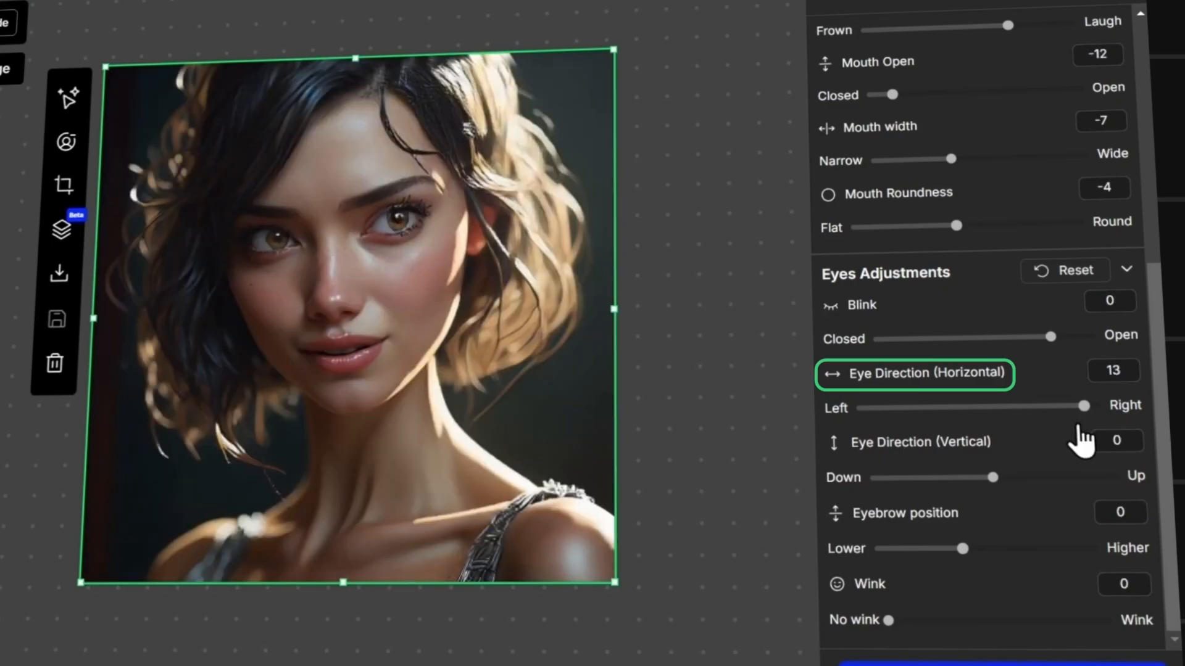
left_click_drag(1084, 409, 1026, 433)
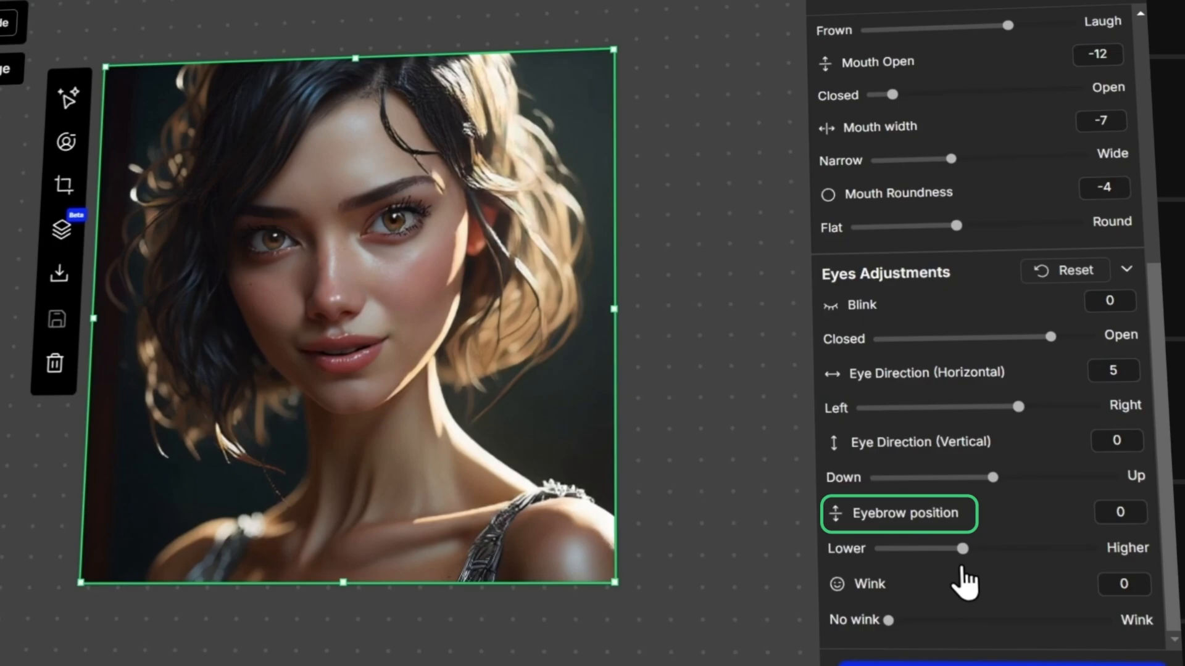
Step: Try the Eyebrow position at 12 and -8, and return it to 0
left_click_drag(963, 553, 1069, 556)
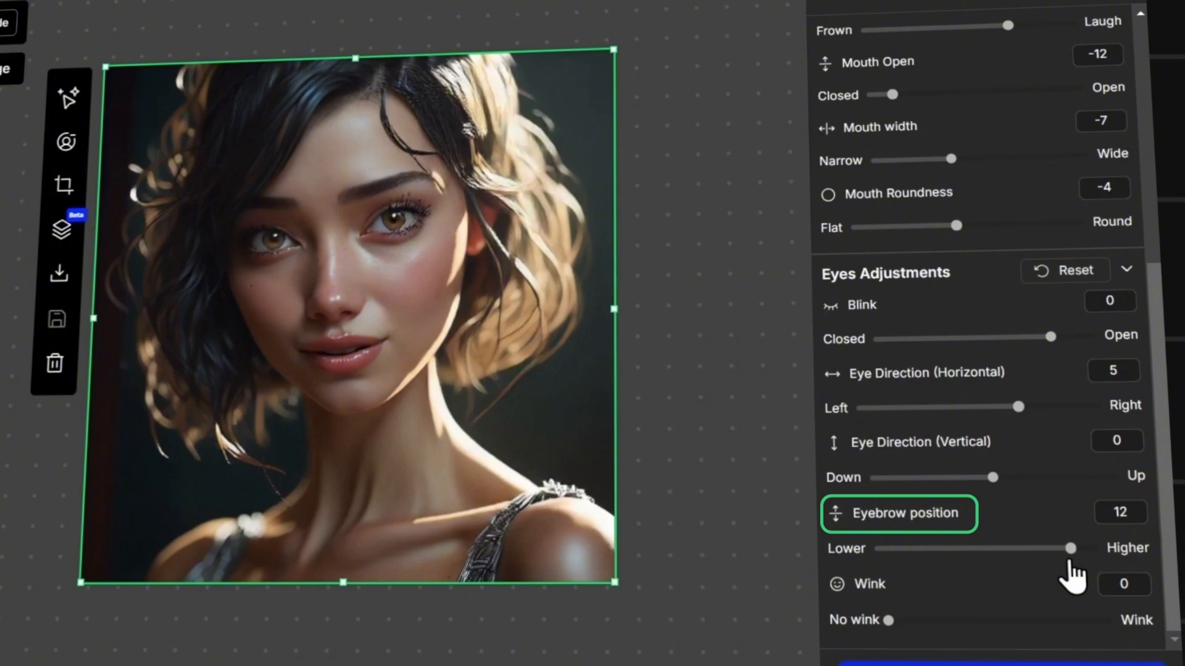
left_click_drag(1072, 554, 890, 551)
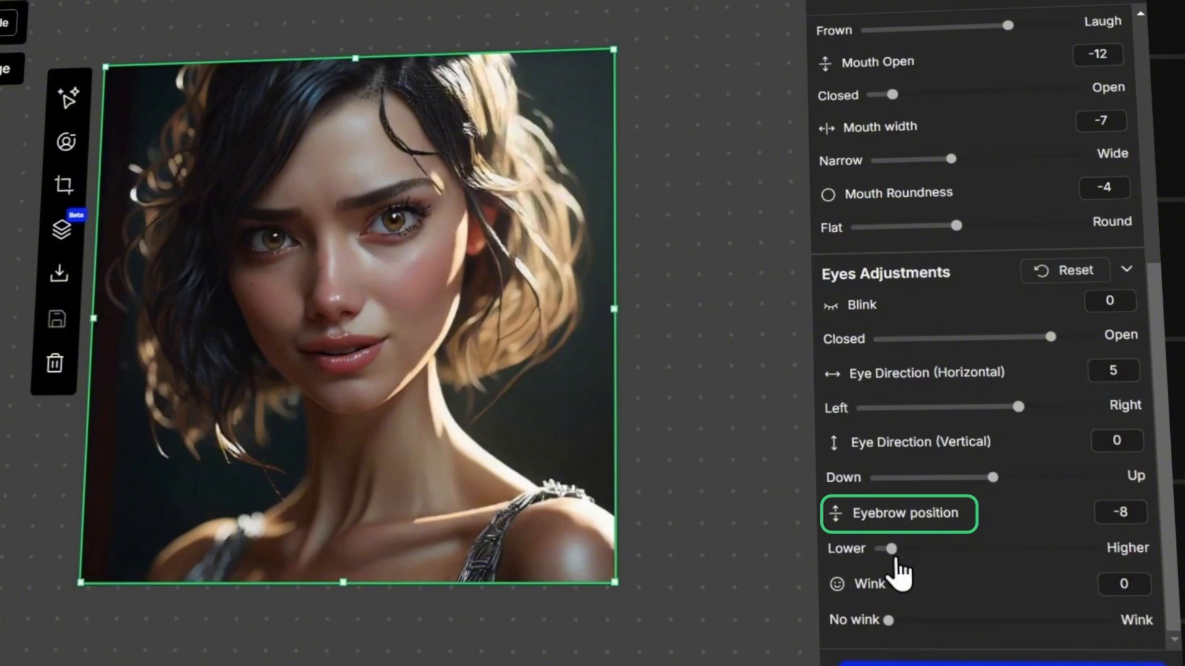
left_click_drag(896, 559, 964, 559)
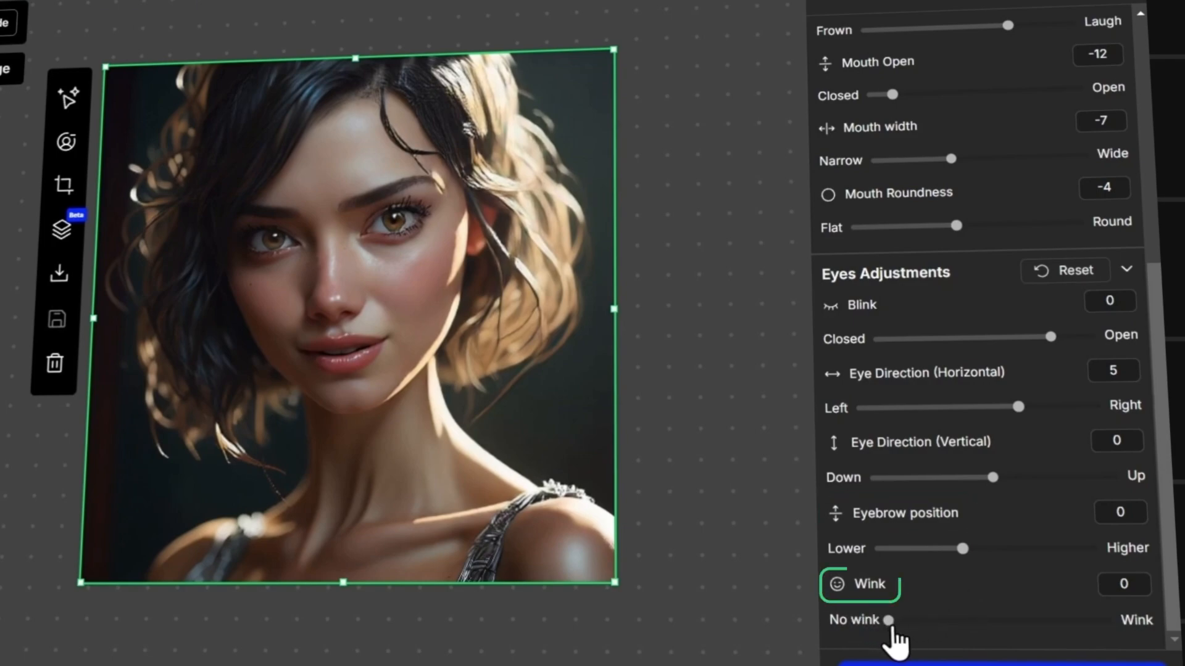
Step: Try Wink at 20 and 8, move it back to No wink, and save the edited portrait
left_click_drag(898, 629, 1067, 629)
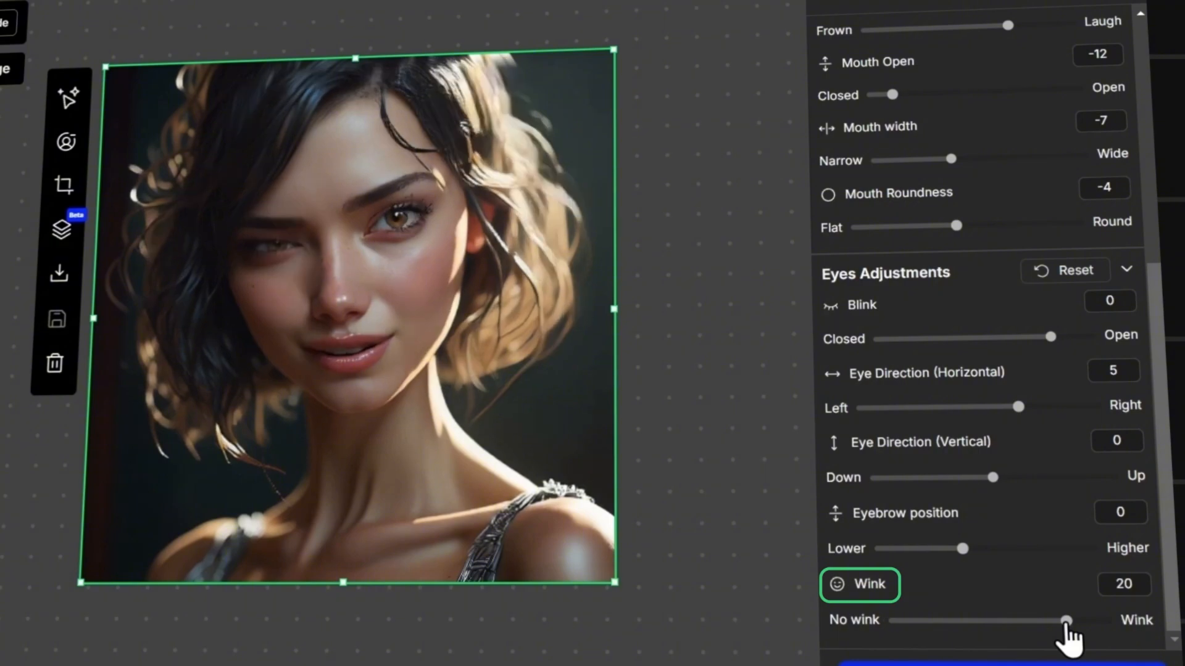
left_click_drag(1066, 622, 959, 622)
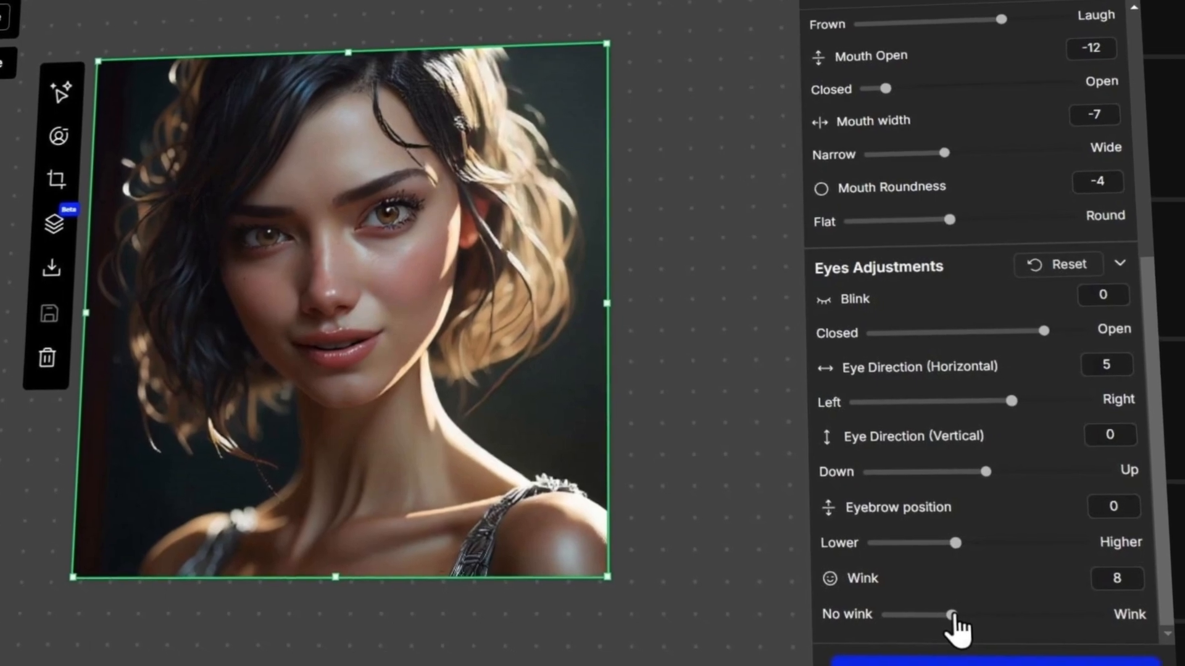
left_click_drag(960, 622, 859, 647)
left_click(922, 637)
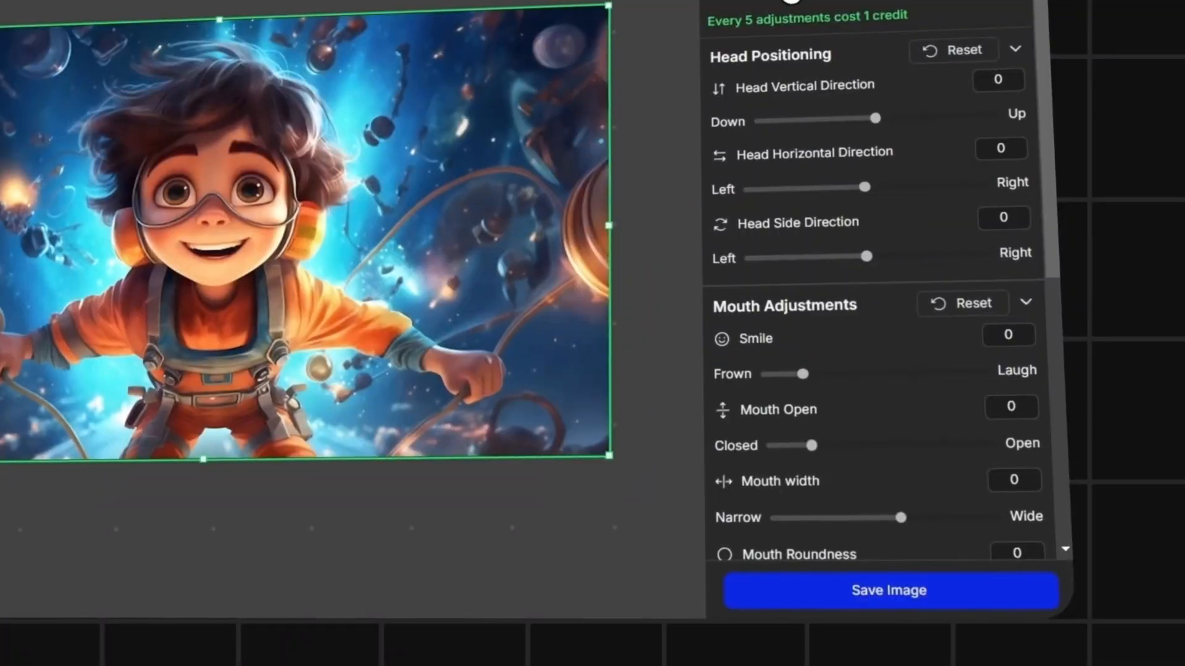
Step: Apply the Frown expression preset to the cartoon boy in the space scene
left_click(846, 18)
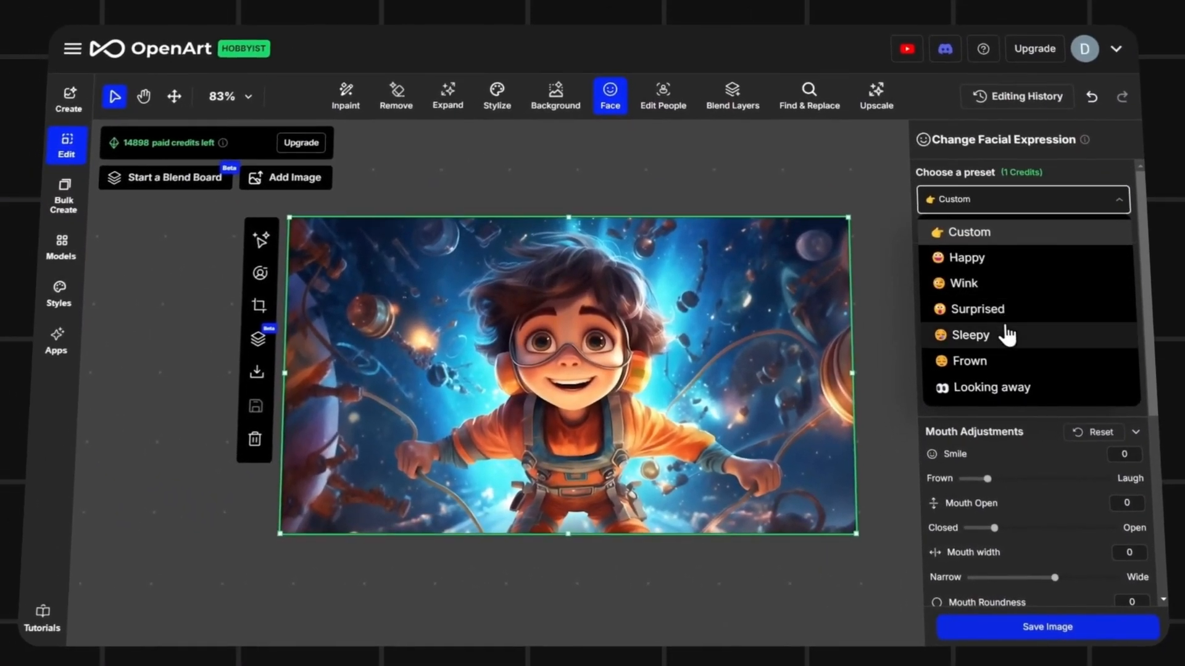
left_click(1001, 360)
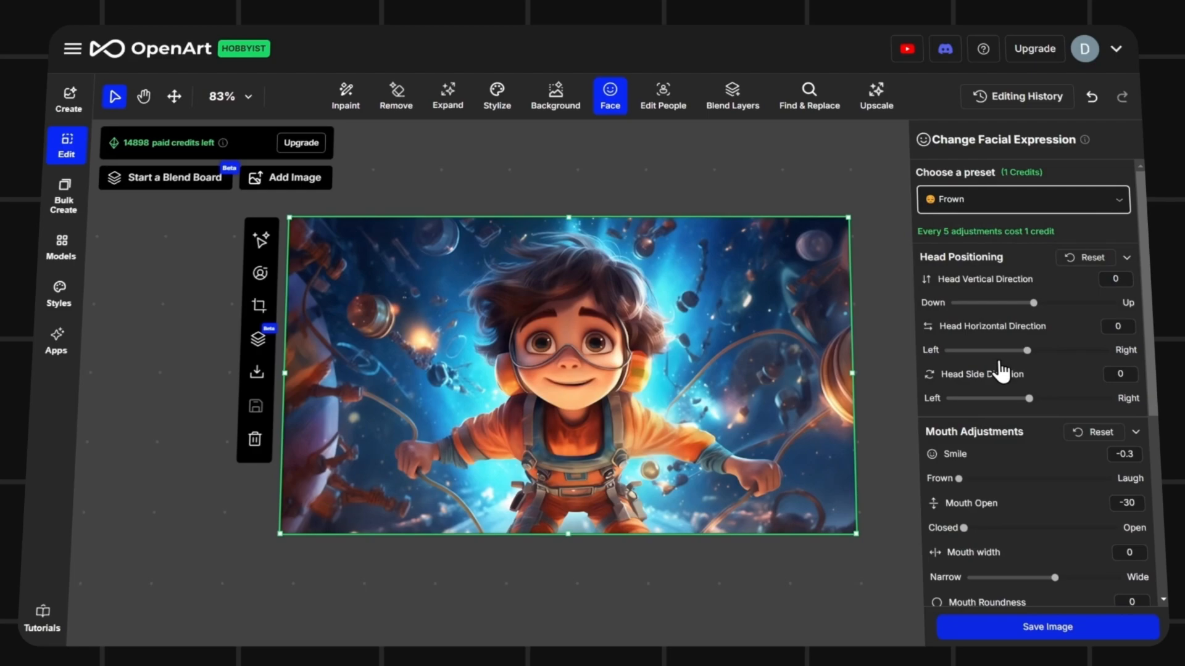